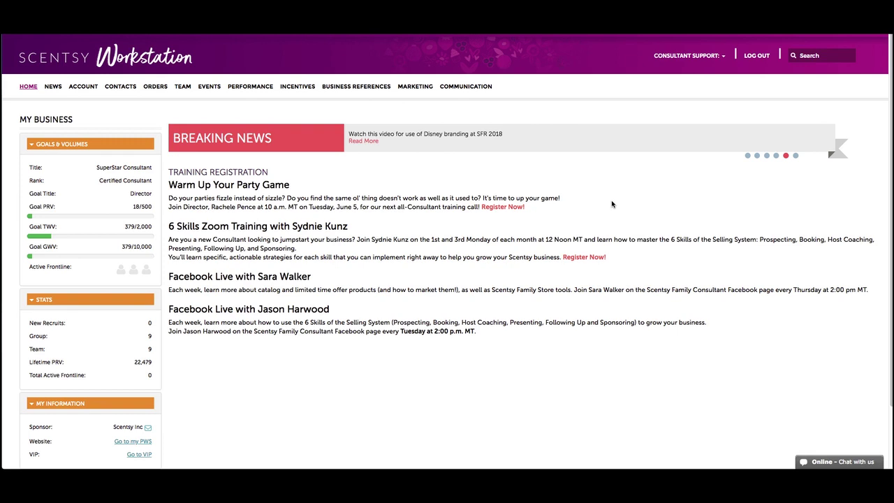
Create a new party order named "Party of the Century!" and continue to its host details
{"action": "left_click", "coordinate": [157, 87]}
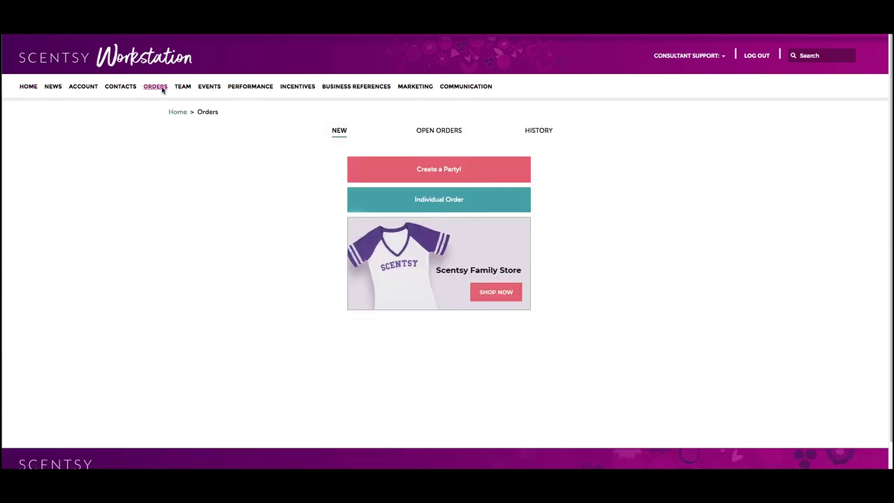
{"action": "left_click", "coordinate": [403, 169]}
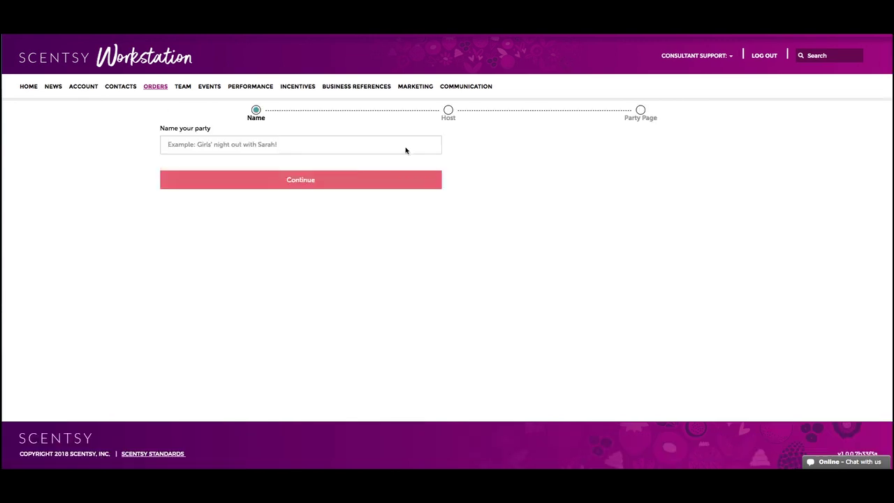
{"action": "left_click", "coordinate": [405, 148]}
{"action": "type", "text": "Party of the Century!"}
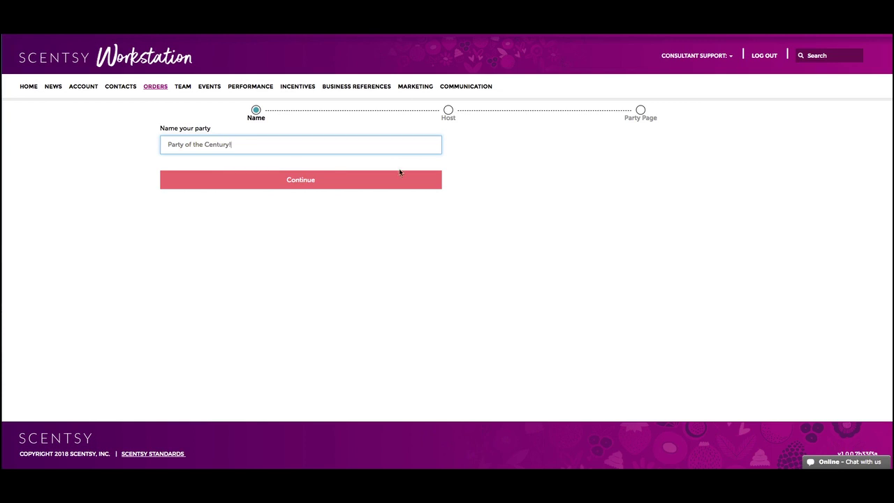
{"action": "left_click", "coordinate": [399, 172]}
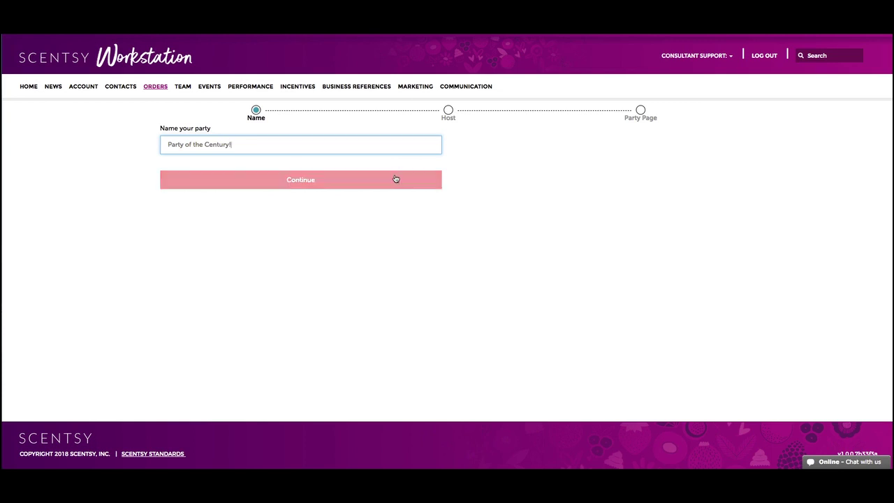
Choose an existing contact as the party host and save the details with shipping to the host's permanent address
{"action": "left_click", "coordinate": [318, 228]}
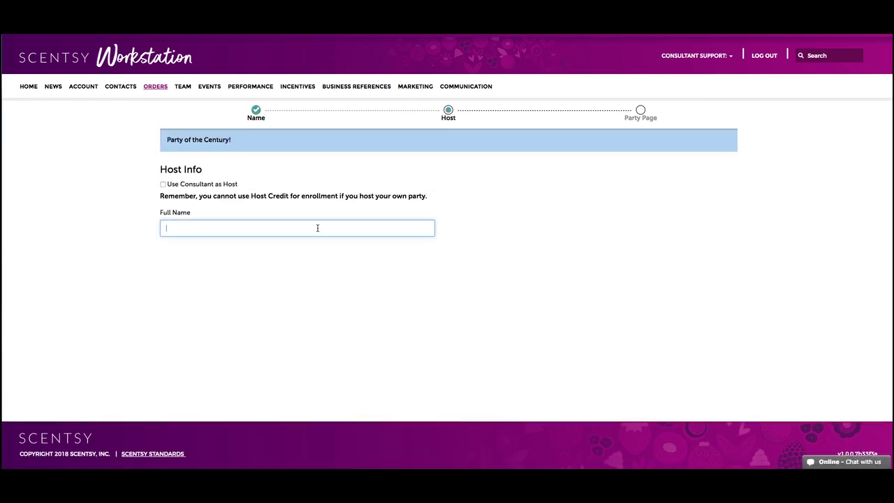
{"action": "type", "text": "Ji"}
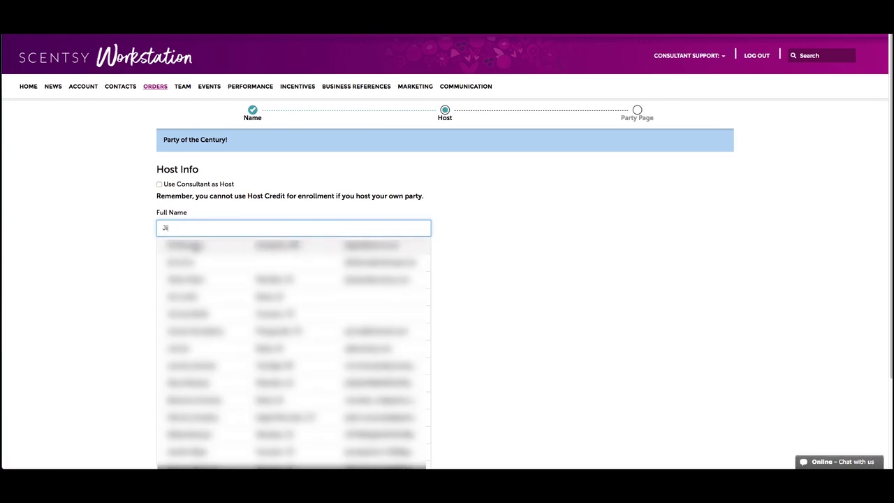
{"action": "left_click", "coordinate": [194, 246]}
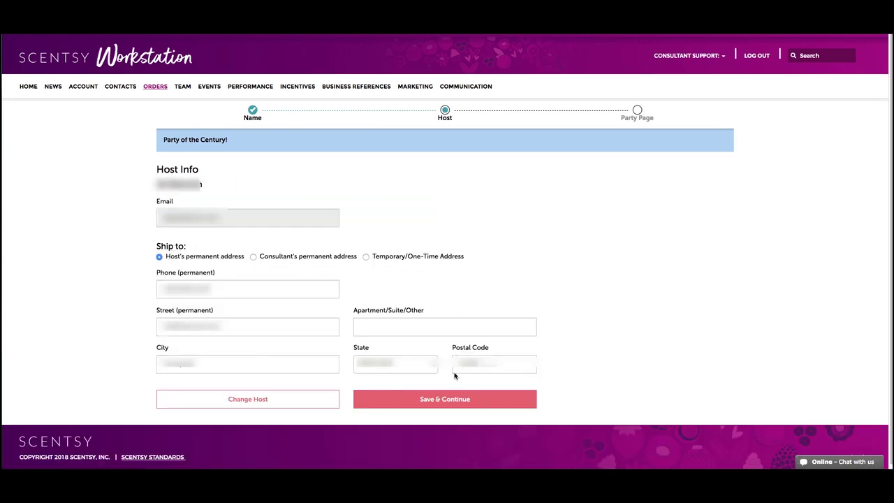
{"action": "left_click", "coordinate": [453, 403]}
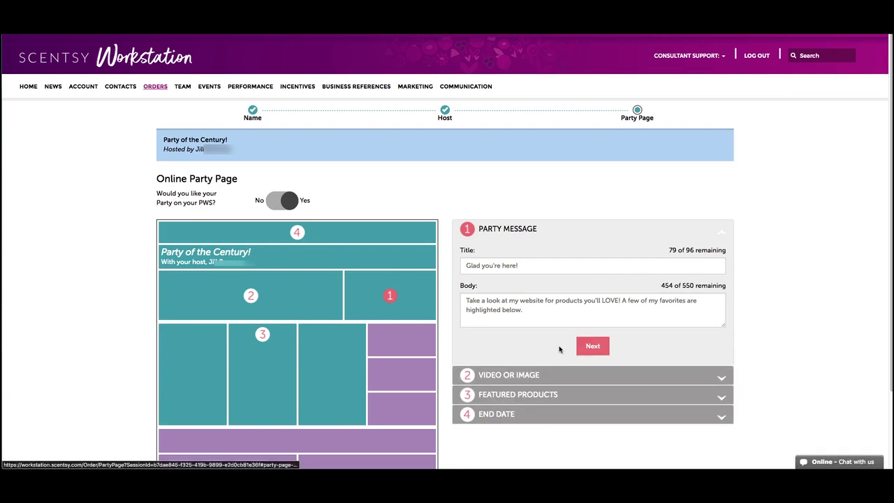
Set up the online party page with the default message, image and featured products, and confirm its end date
{"action": "left_click", "coordinate": [590, 345]}
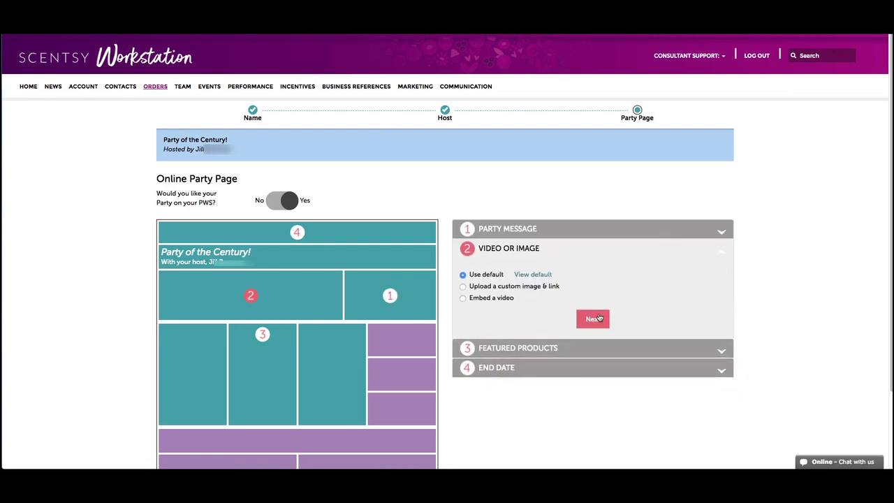
{"action": "left_click", "coordinate": [598, 318]}
{"action": "left_click", "coordinate": [598, 327]}
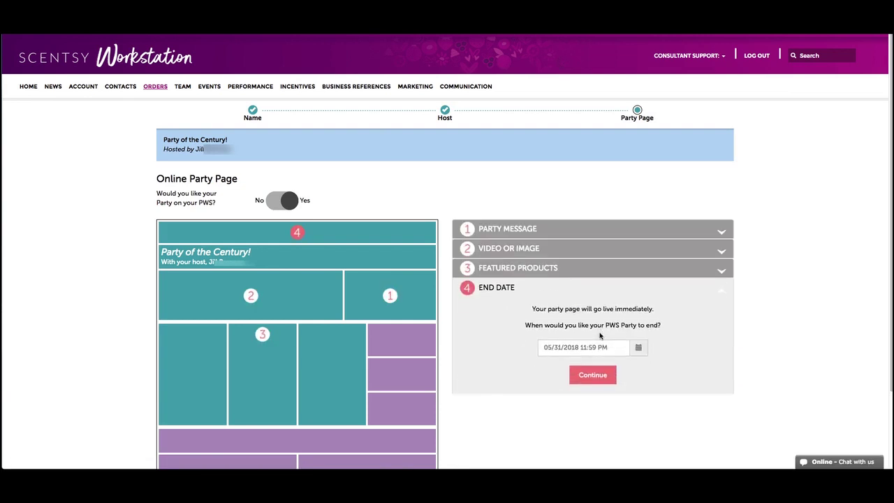
{"action": "left_click", "coordinate": [639, 349]}
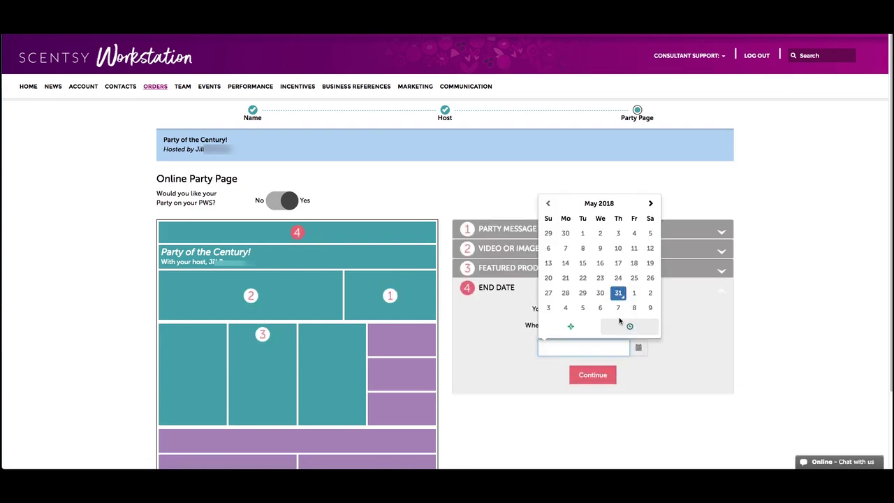
{"action": "left_click", "coordinate": [593, 376]}
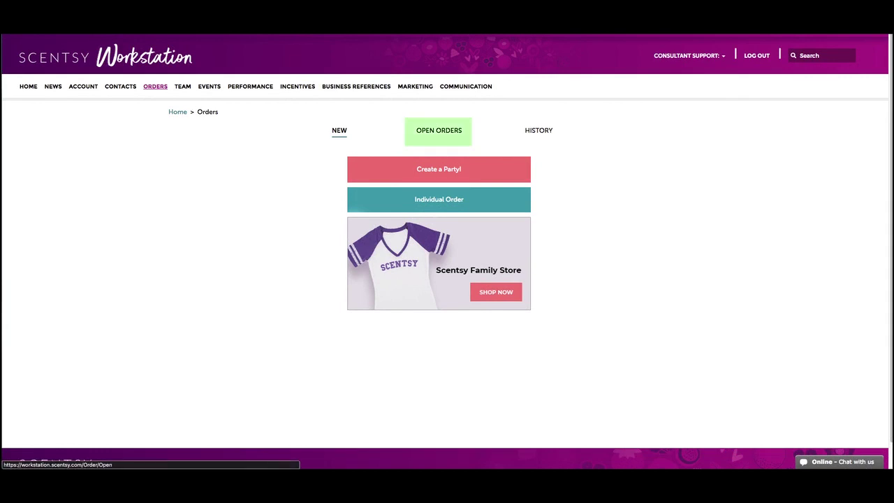
Open the Party of the Century! orders and add an existing contact as a guest without direct shipping
{"action": "left_click", "coordinate": [439, 131]}
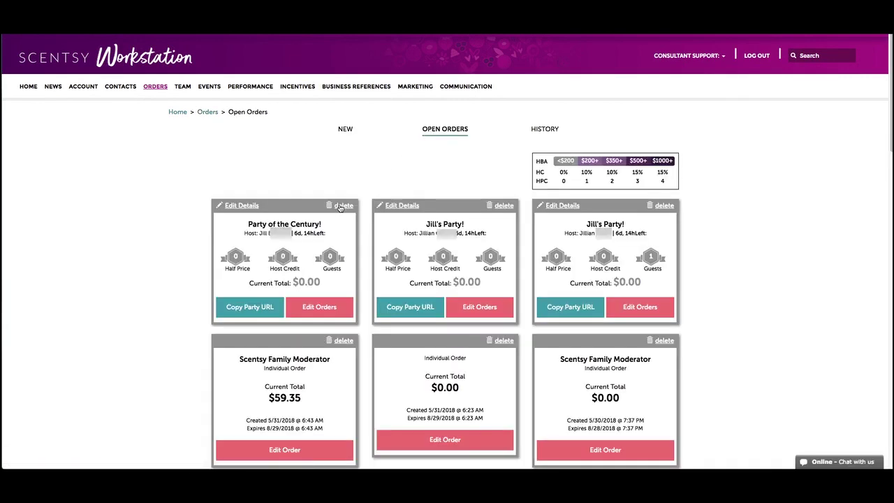
{"action": "left_click", "coordinate": [312, 308]}
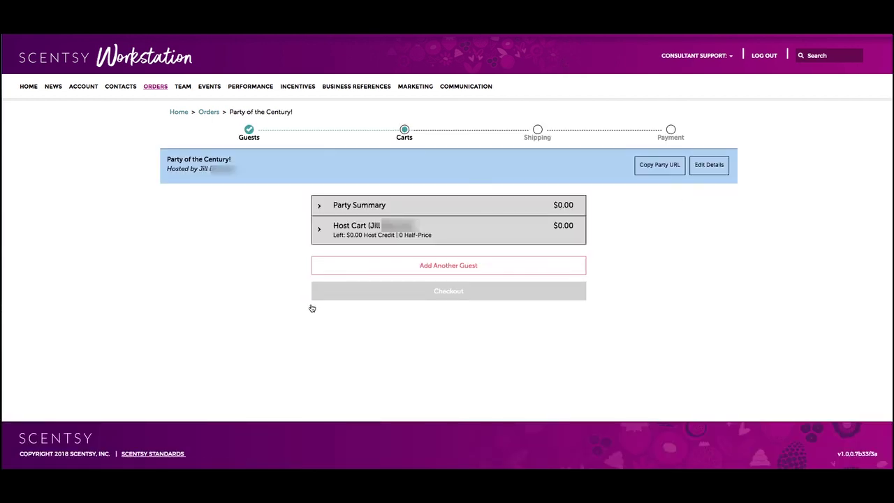
{"action": "left_click", "coordinate": [370, 274]}
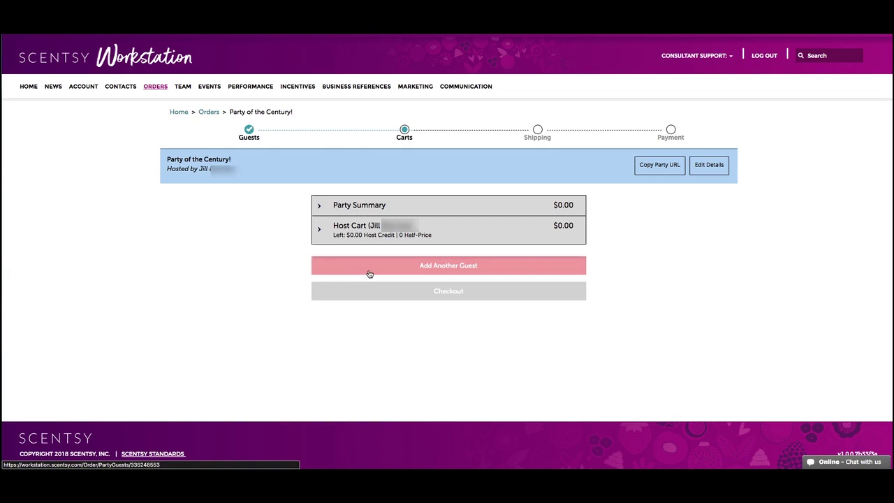
{"action": "left_click", "coordinate": [345, 258]}
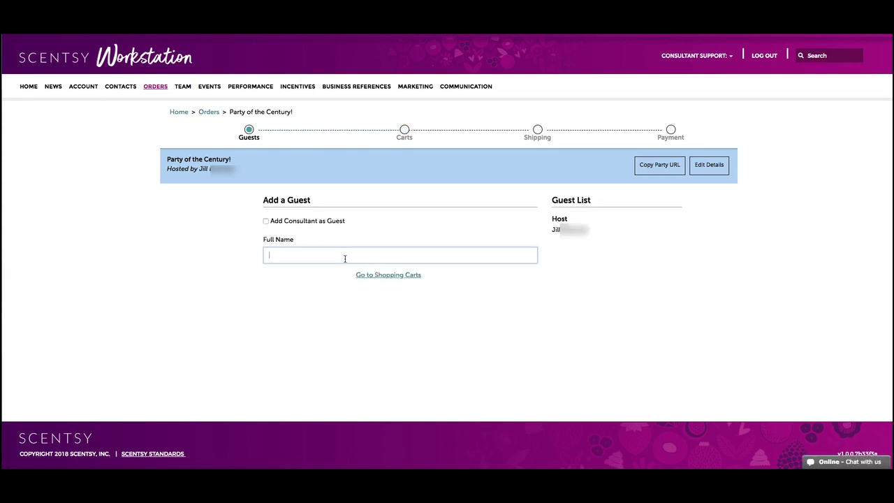
{"action": "type", "text": "Jul"}
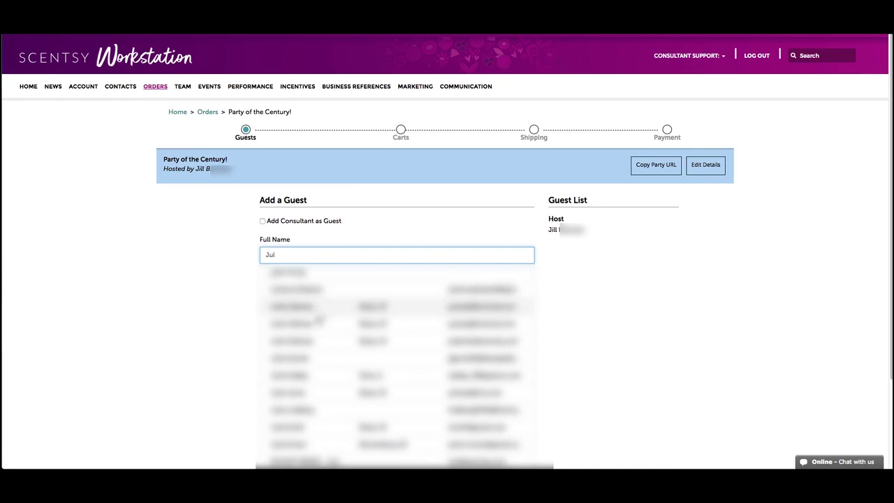
{"action": "left_click", "coordinate": [305, 342]}
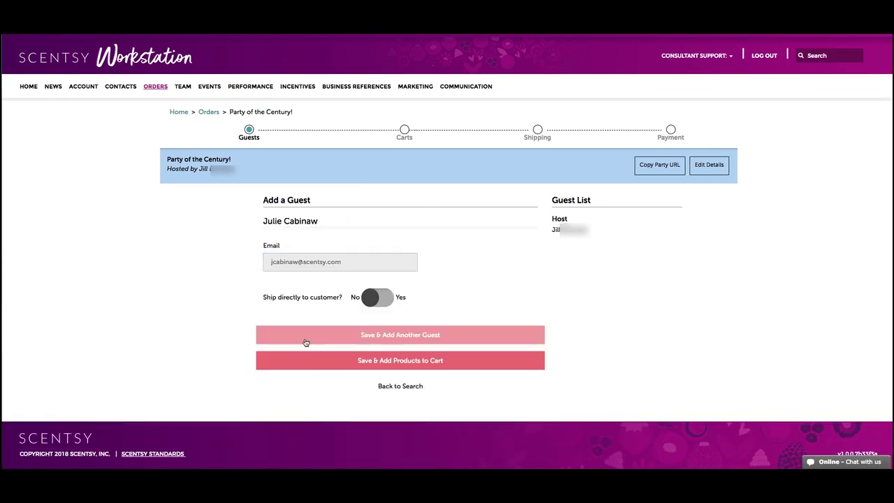
{"action": "left_click", "coordinate": [396, 360]}
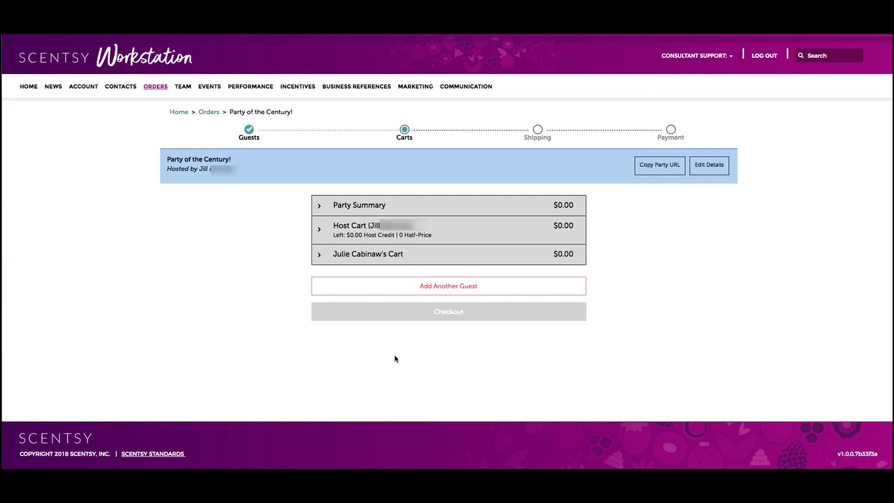
Search for "warm" in the new guest's cart and add the Hip Warmer + Dish
{"action": "left_click", "coordinate": [322, 257]}
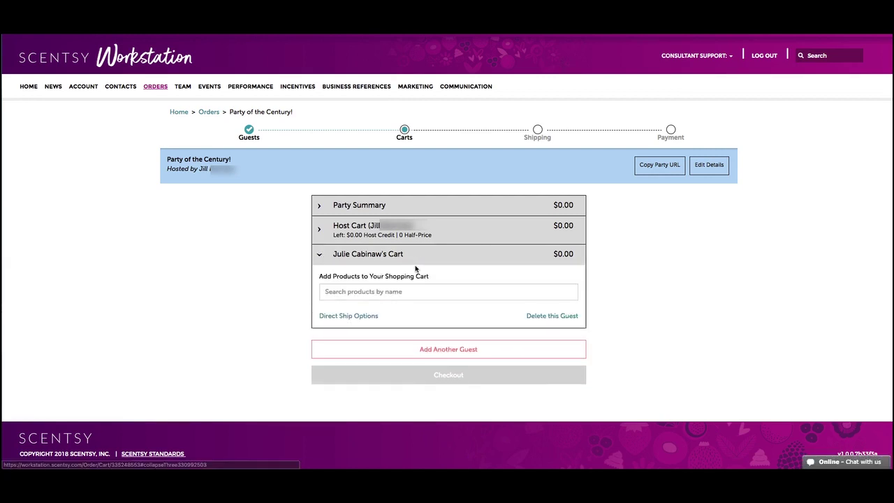
{"action": "left_click", "coordinate": [448, 297]}
{"action": "type", "text": "warm"}
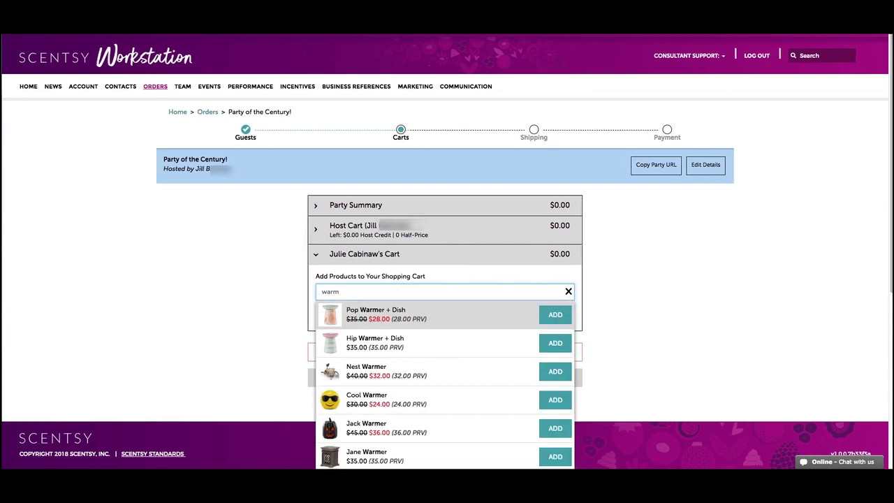
{"action": "left_click", "coordinate": [550, 343]}
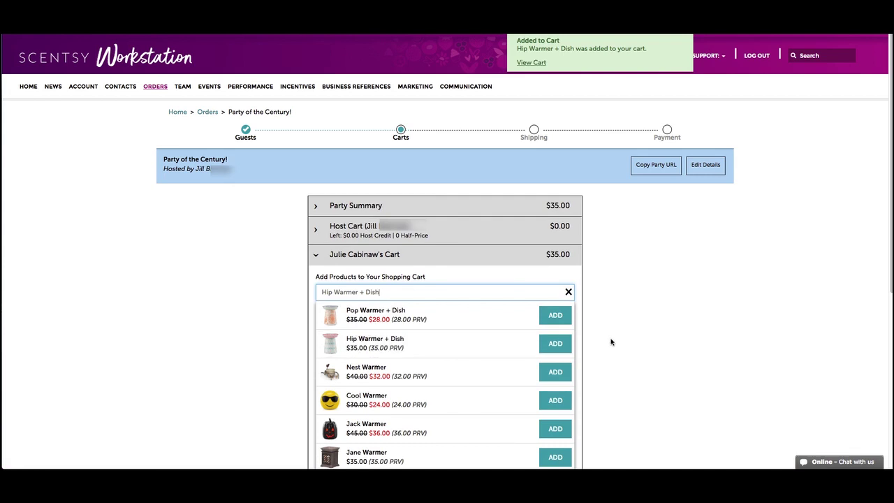
Add the 6 Scentsy Bars bundle to the guest's cart, with Sunkissed Citrus and Lemon Sorbet as its first two bars
{"action": "left_click", "coordinate": [569, 292]}
{"action": "type", "text": "6"}
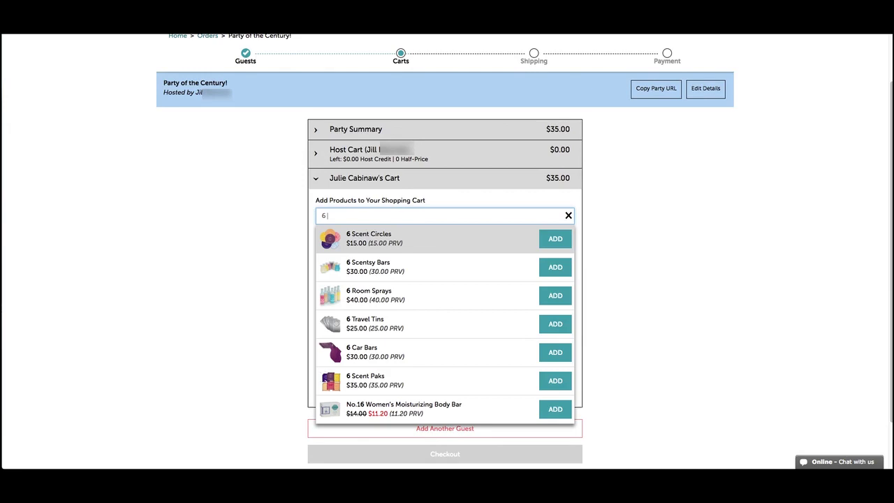
{"action": "left_click", "coordinate": [562, 271]}
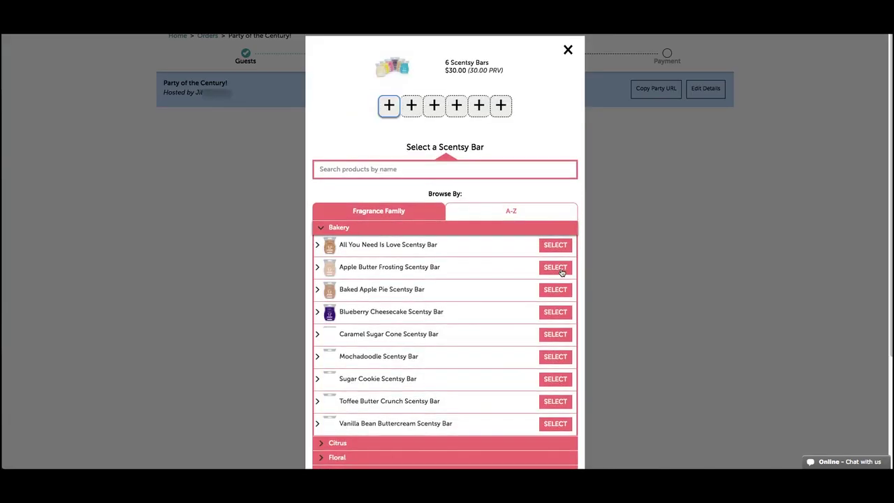
{"action": "scroll", "coordinate": [370, 384], "scroll_direction": "down", "scroll_amount": 3}
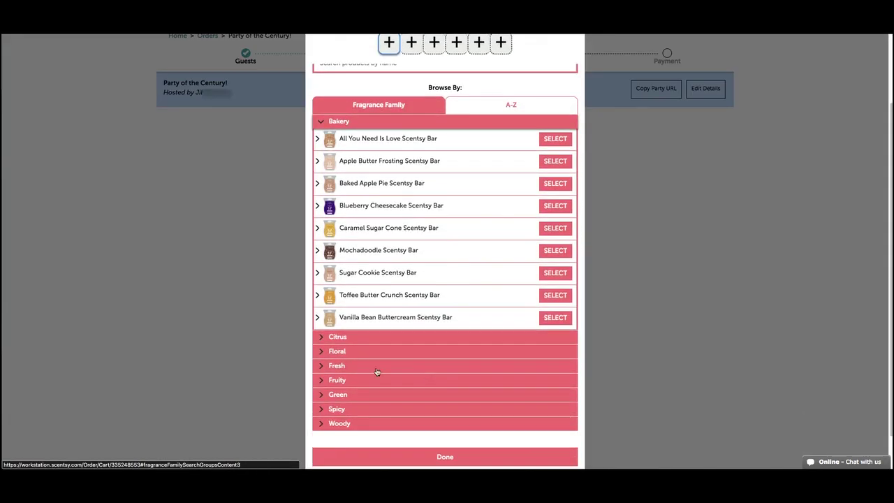
{"action": "left_click", "coordinate": [323, 339]}
{"action": "left_click", "coordinate": [554, 310]}
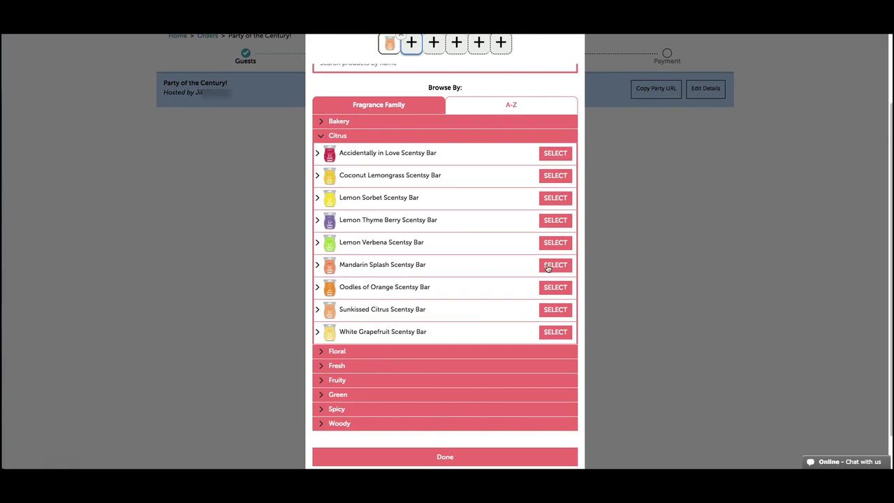
{"action": "left_click", "coordinate": [561, 201]}
Complete the six-bar bundle with Camu Camu, Vanilla Oud, Summer Holiday and Cinnamon Vanilla Scentsy Bars
{"action": "left_click", "coordinate": [323, 382]}
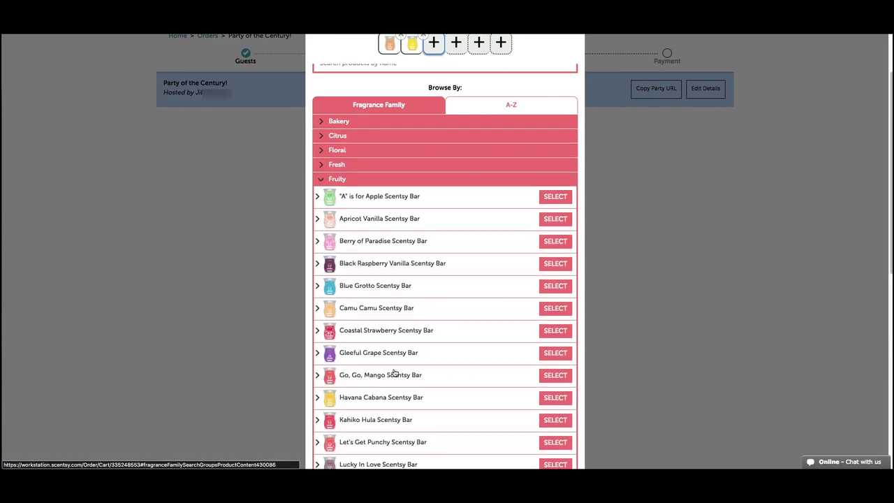
{"action": "left_click", "coordinate": [554, 309]}
{"action": "scroll", "coordinate": [549, 350], "scroll_direction": "down", "scroll_amount": 6}
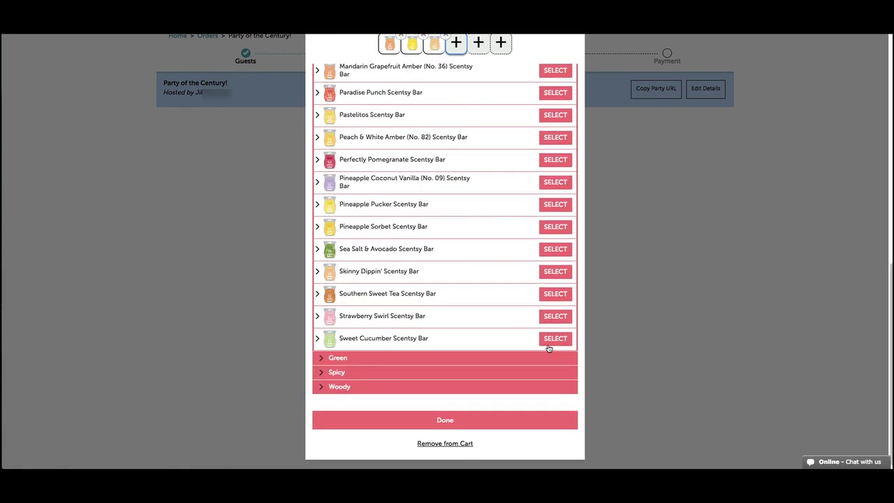
{"action": "left_click", "coordinate": [332, 376]}
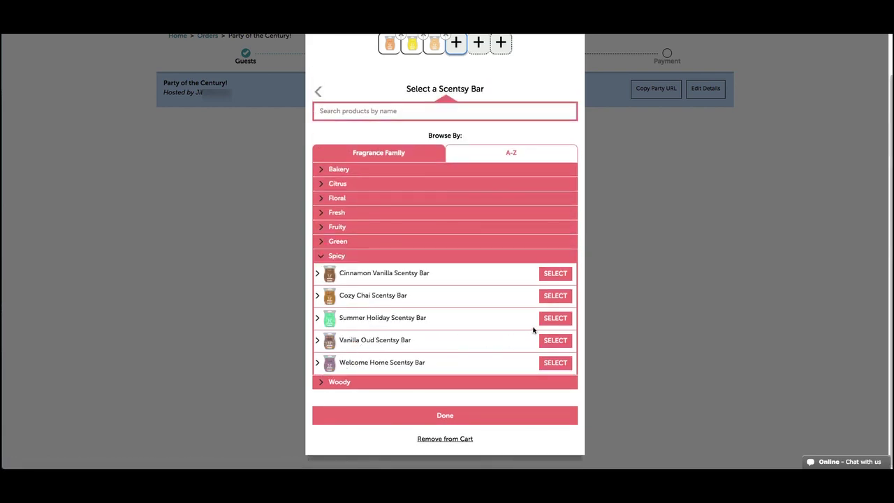
{"action": "left_click", "coordinate": [555, 341]}
{"action": "left_click", "coordinate": [557, 322]}
{"action": "left_click", "coordinate": [557, 278]}
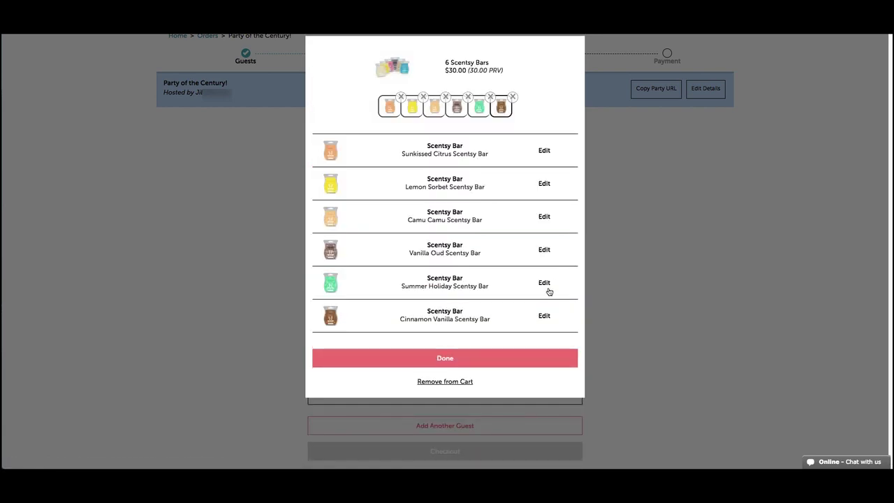
{"action": "left_click", "coordinate": [464, 369]}
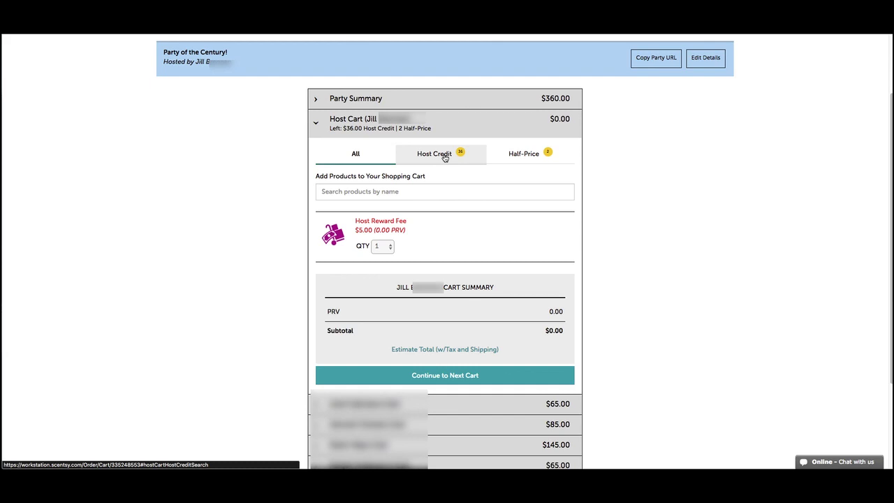
Search for "war" among the host credit products and redeem the host's credit on the Nova Warmer
{"action": "left_click", "coordinate": [444, 157]}
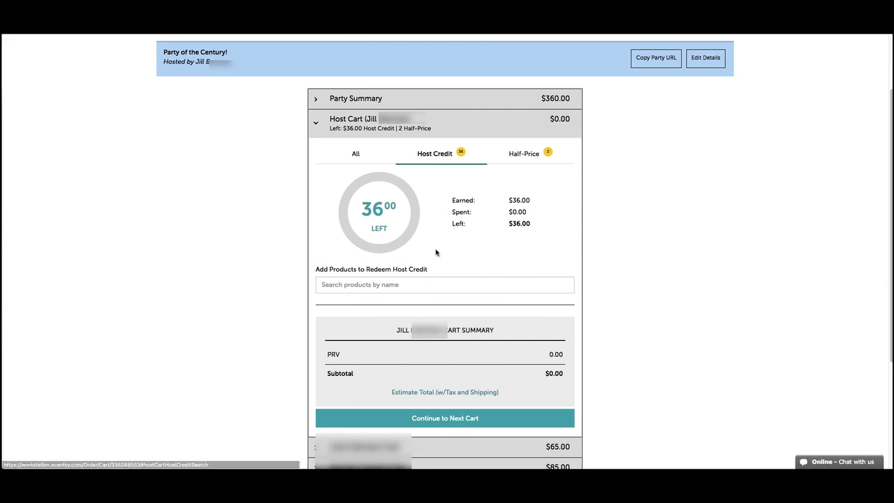
{"action": "left_click", "coordinate": [427, 288]}
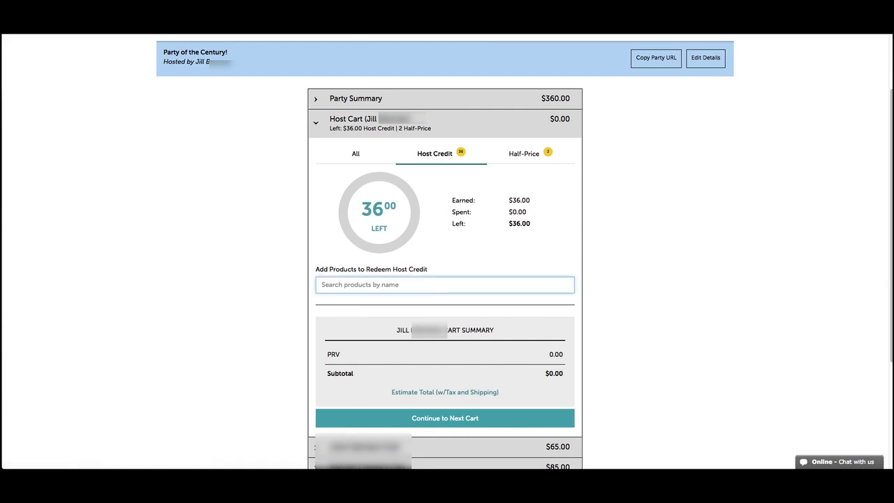
{"action": "type", "text": "war"}
{"action": "left_click", "coordinate": [556, 365]}
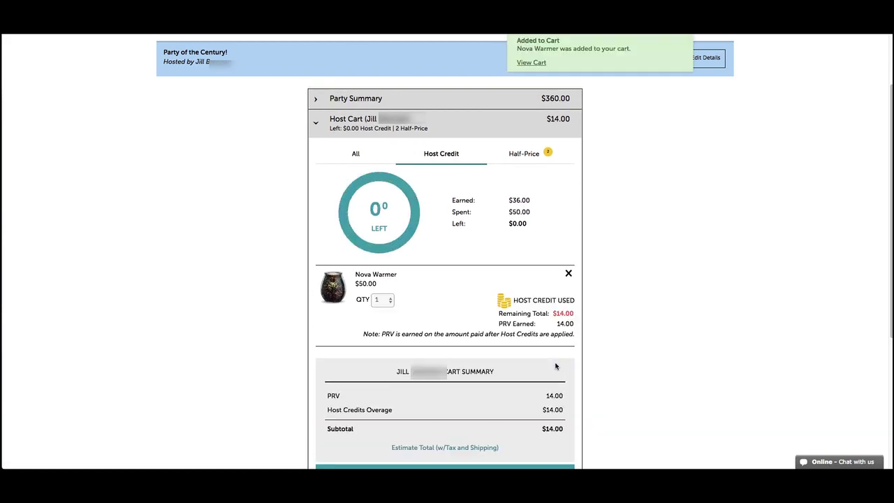
Search for "6" among the host's half-price products and choose the 6 Scent Circles bundle
{"action": "left_click", "coordinate": [532, 160]}
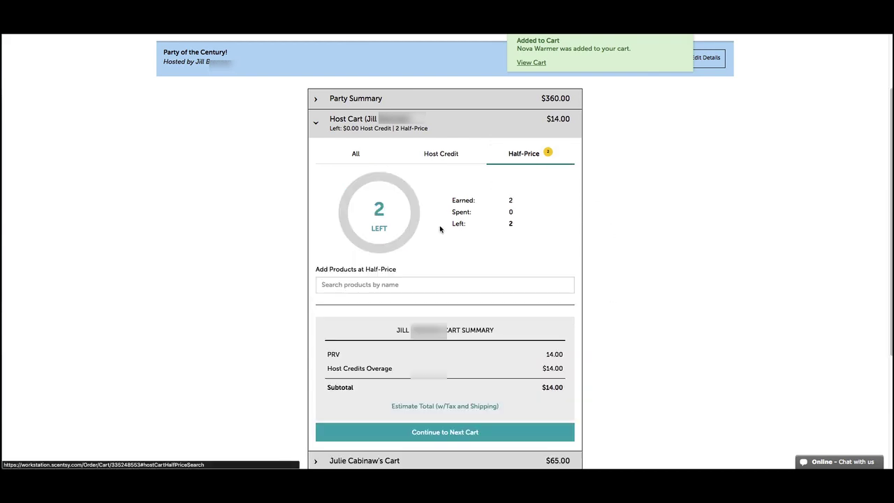
{"action": "left_click", "coordinate": [413, 285]}
{"action": "type", "text": "6"}
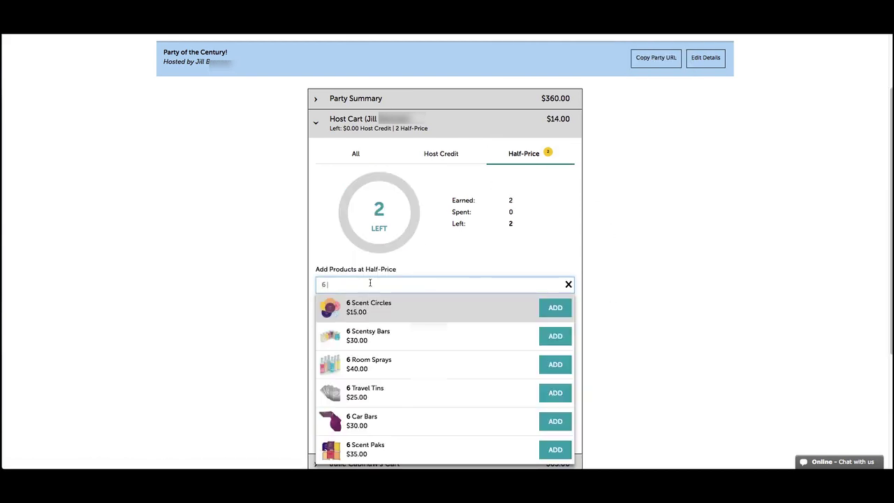
{"action": "left_click", "coordinate": [556, 307]}
Fill the bundle with Bakery Scent Circles, including Apple Butter Frosting, All You Need Is Love and Baked Apple Pie
{"action": "left_click", "coordinate": [556, 267]}
{"action": "left_click", "coordinate": [557, 291]}
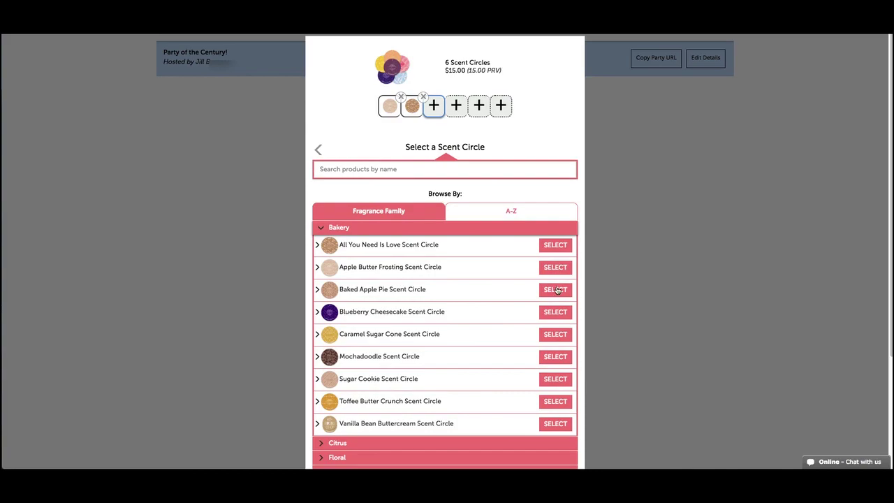
{"action": "left_click", "coordinate": [557, 271]}
{"action": "left_click", "coordinate": [558, 249]}
{"action": "left_click", "coordinate": [557, 289]}
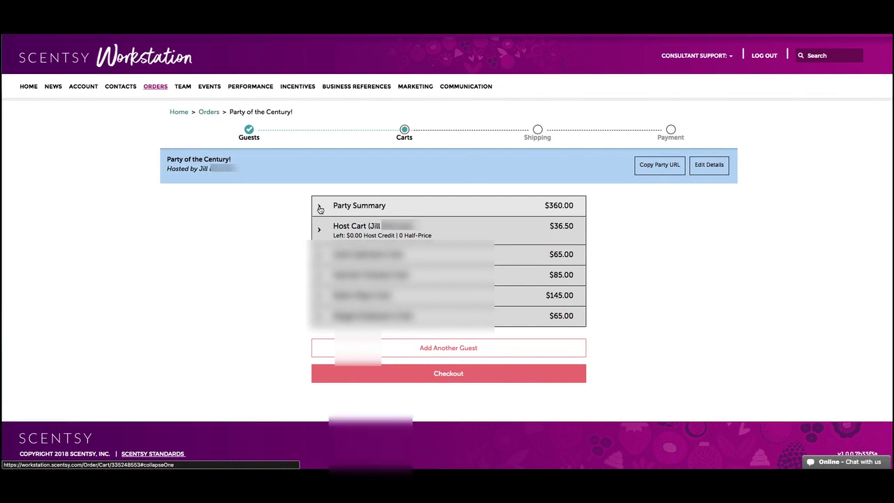
Assign the Perpetual Party Reward to the host in the party summary and search the reward products for "wa"
{"action": "left_click", "coordinate": [320, 208]}
{"action": "left_click", "coordinate": [430, 333]}
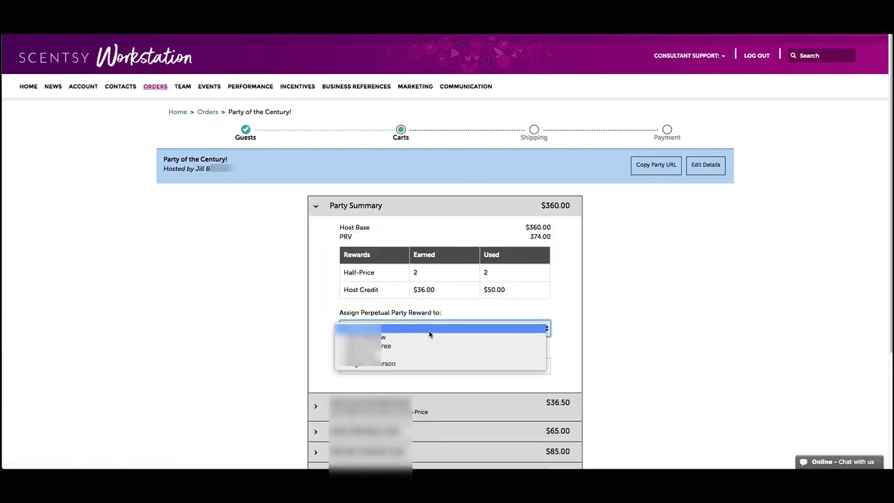
{"action": "left_click", "coordinate": [430, 332]}
{"action": "left_click", "coordinate": [430, 365]}
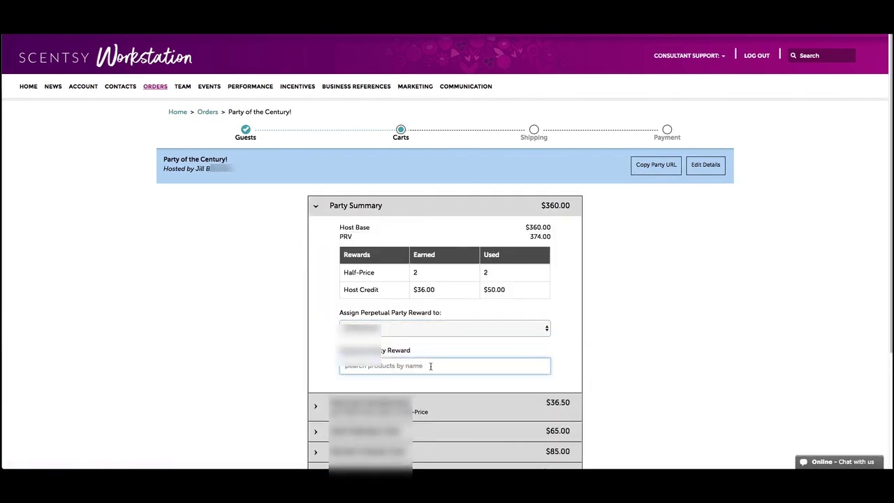
{"action": "type", "text": "wa"}
{"action": "scroll", "coordinate": [422, 408], "scroll_direction": "down", "scroll_amount": 3}
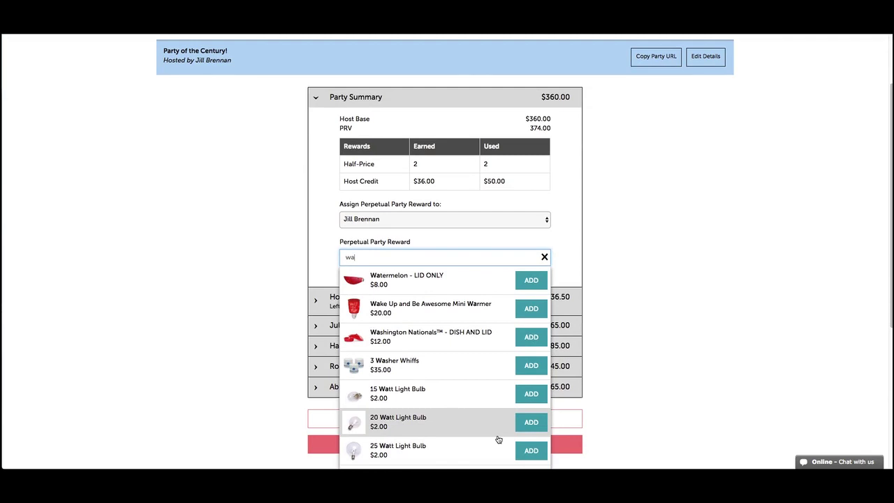
{"action": "scroll", "coordinate": [489, 419], "scroll_direction": "down", "scroll_amount": 4}
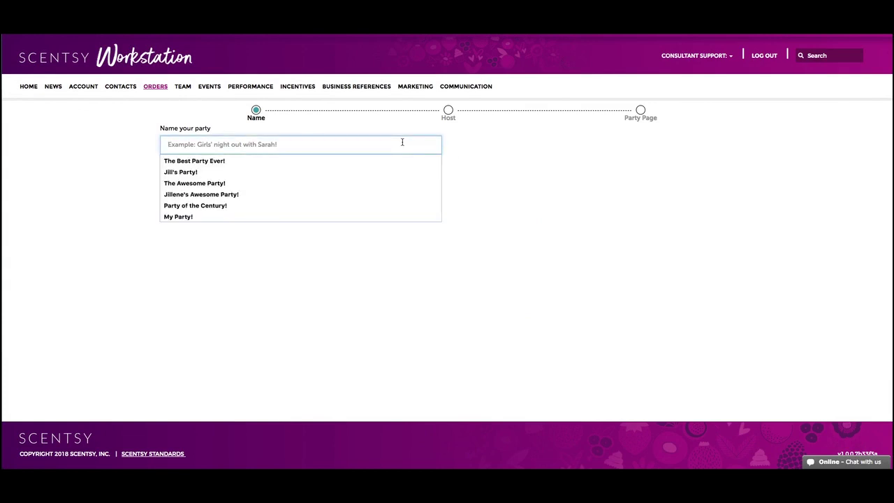
Name the new party "Summer Party!" and save the consultant as its host with the permanent shipping address
{"action": "type", "text": "Summer Party!"}
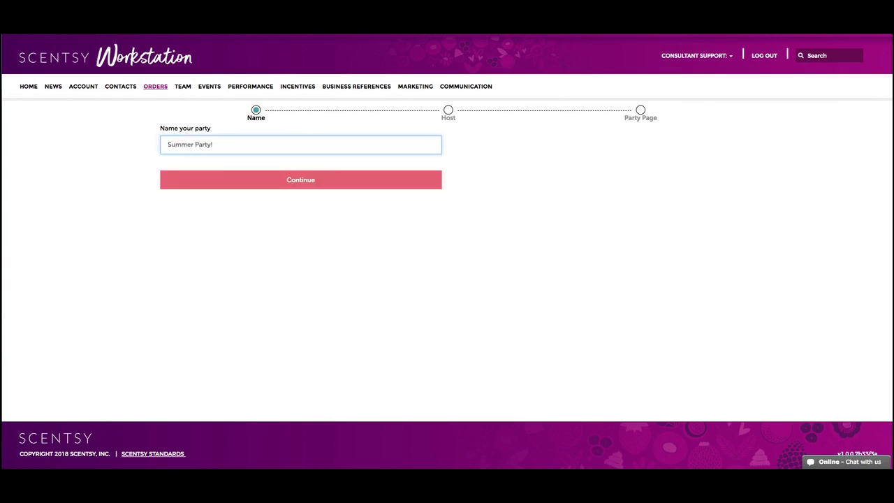
{"action": "left_click", "coordinate": [368, 180]}
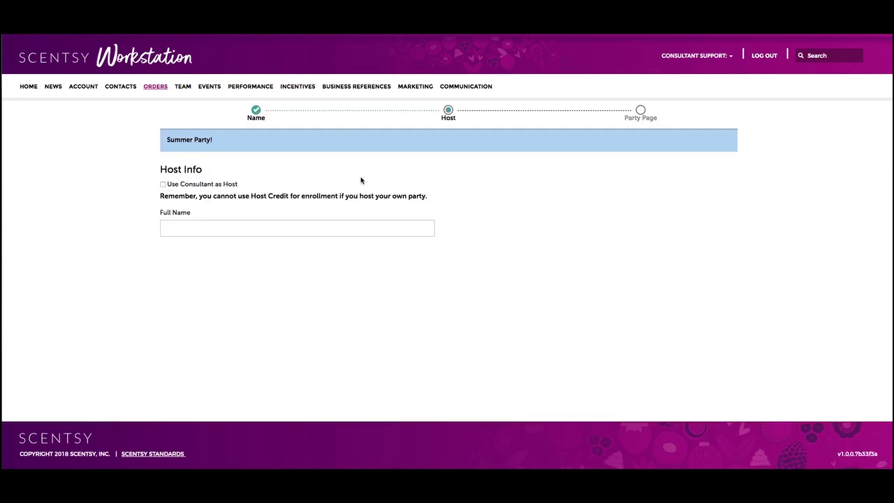
{"action": "left_click", "coordinate": [209, 186]}
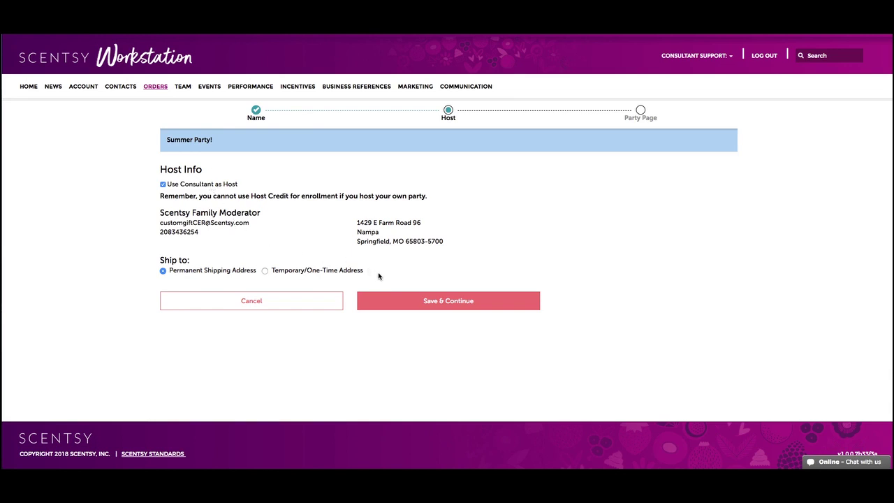
{"action": "left_click", "coordinate": [413, 301]}
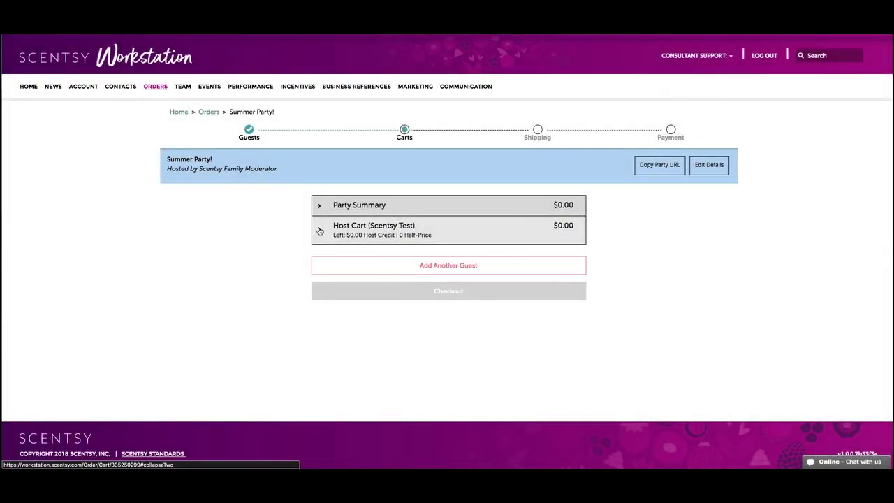
Search for "warm" in the Summer Party host cart and add the Bali Warmer
{"action": "left_click", "coordinate": [319, 231]}
{"action": "left_click", "coordinate": [415, 301]}
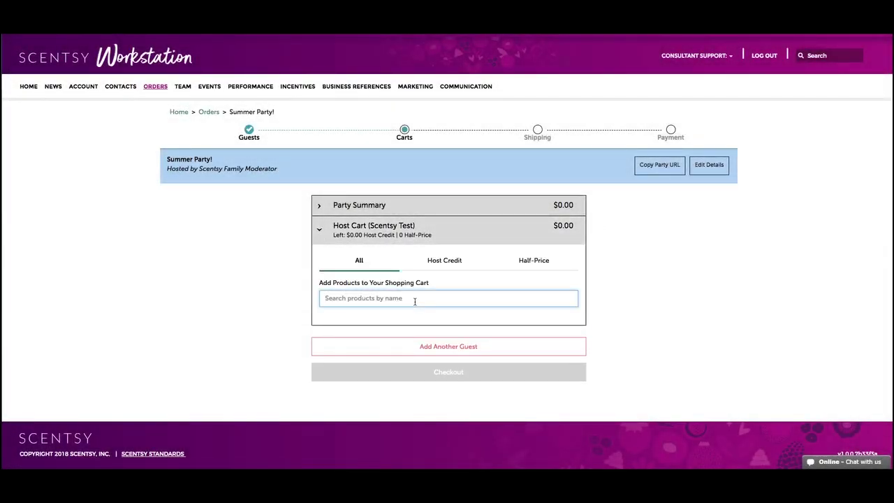
{"action": "type", "text": "warm"}
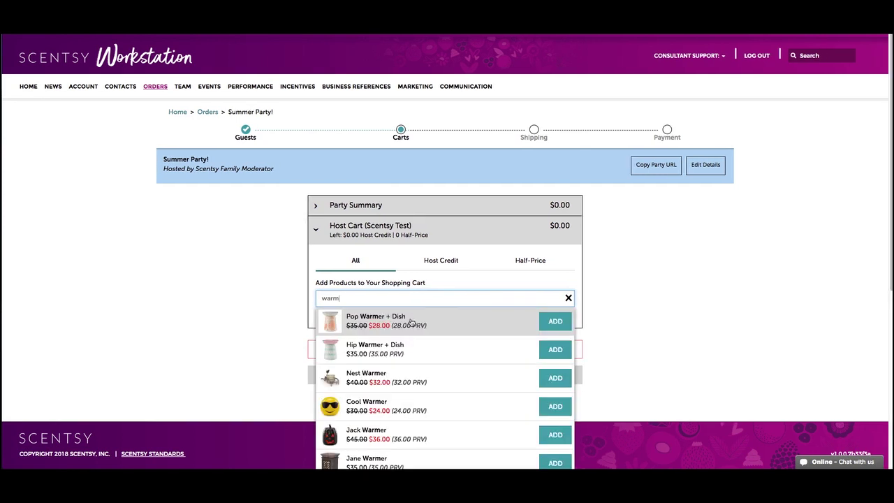
{"action": "scroll", "coordinate": [412, 323], "scroll_direction": "down", "scroll_amount": 3}
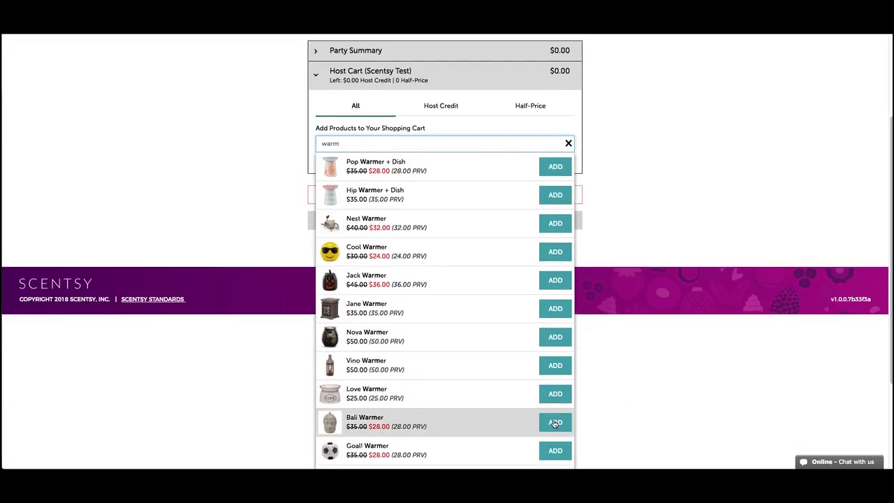
{"action": "left_click", "coordinate": [556, 423]}
{"action": "left_click", "coordinate": [569, 144]}
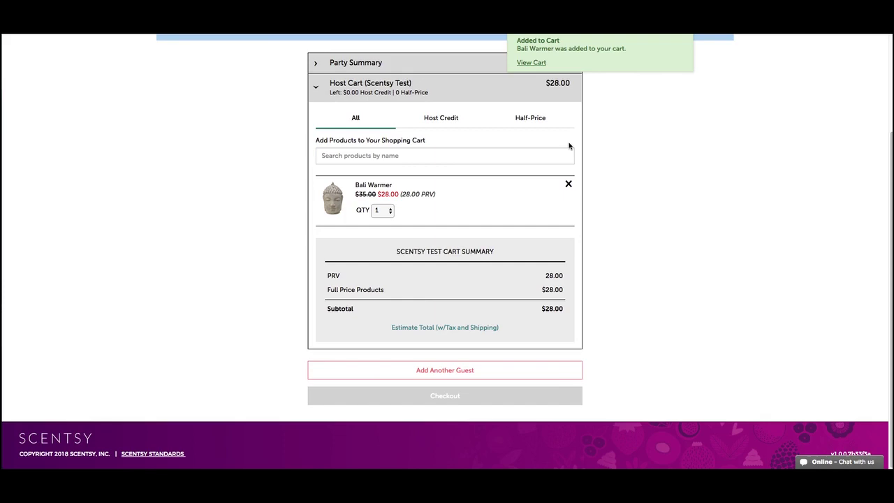